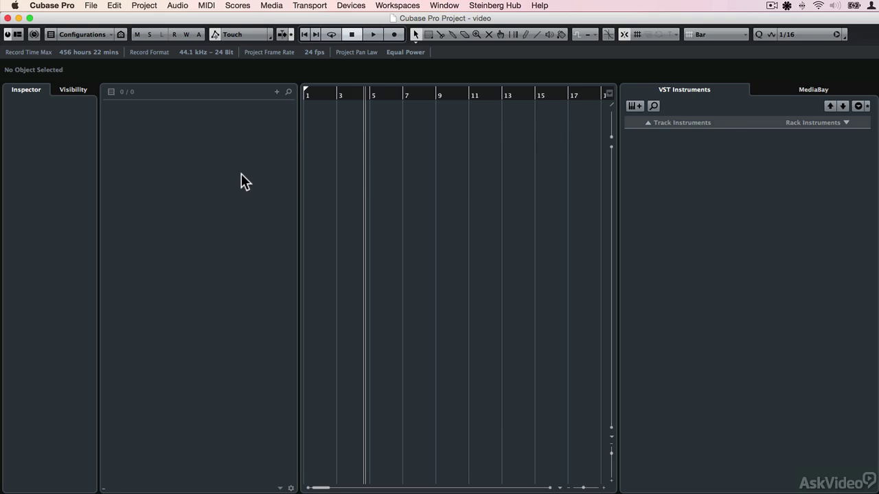
# Step: Add a video track from Project > Add Track and keep its name as 'Video'
pyautogui.click(148, 4)
pyautogui.moveTo(148, 20)
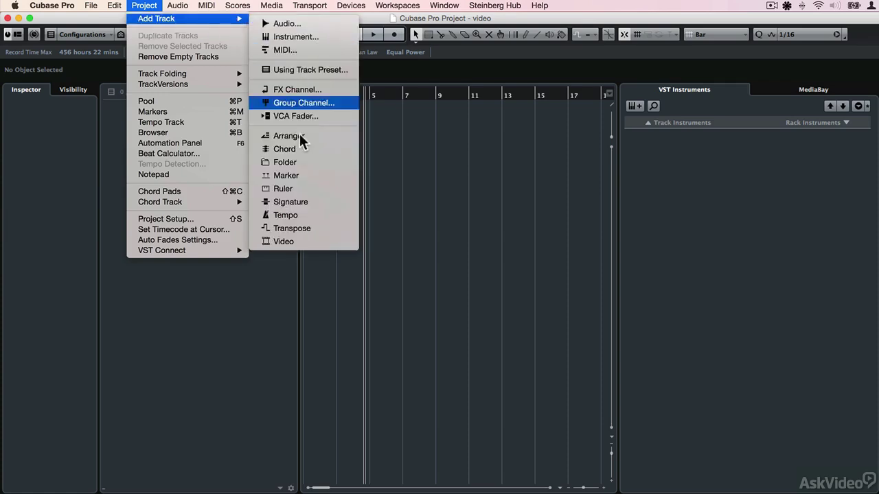
pyautogui.click(289, 243)
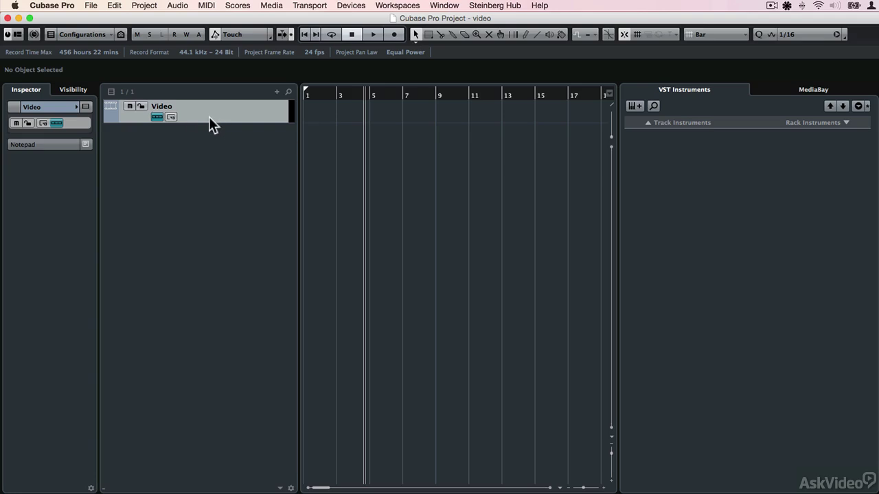
pyautogui.doubleClick(170, 106)
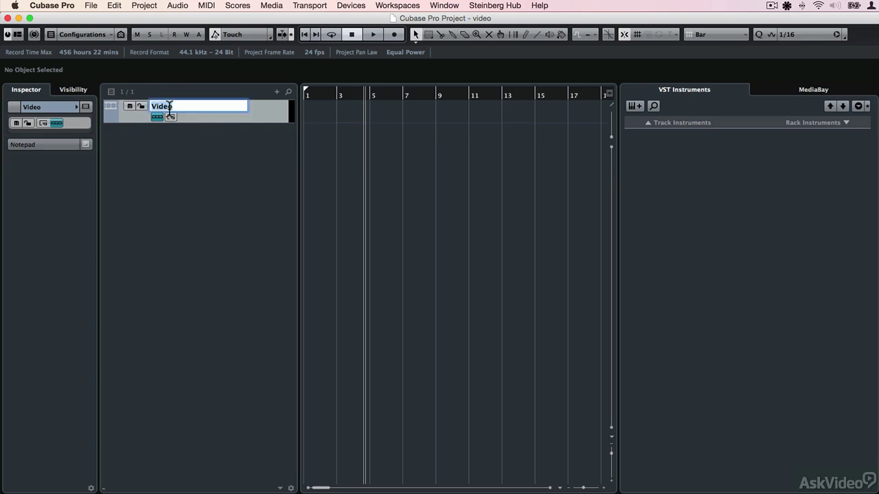
pyautogui.press('Return')
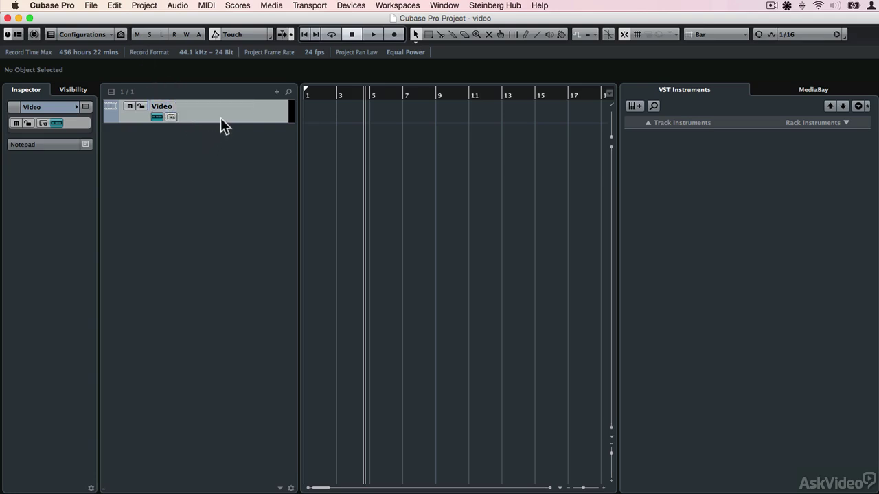
pyautogui.click(90, 6)
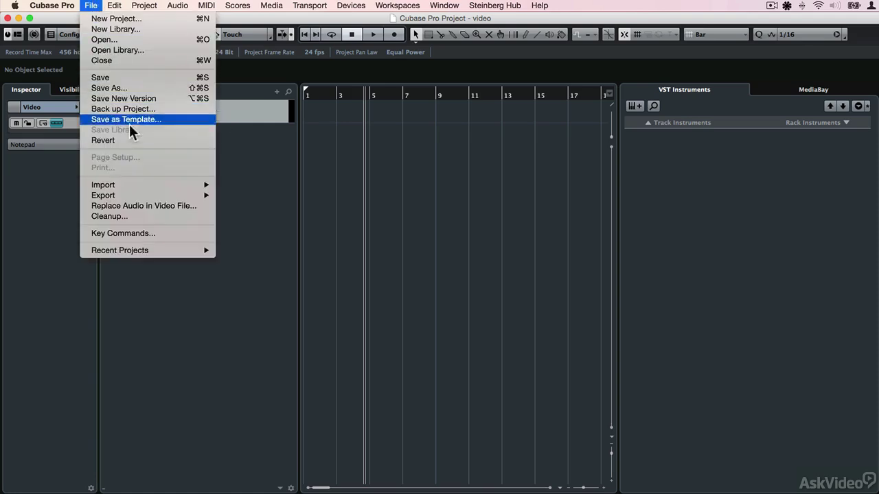
# Step: Import flyover_converted.mov from the Videos folder as a video file onto the Video track
pyautogui.moveTo(136, 187)
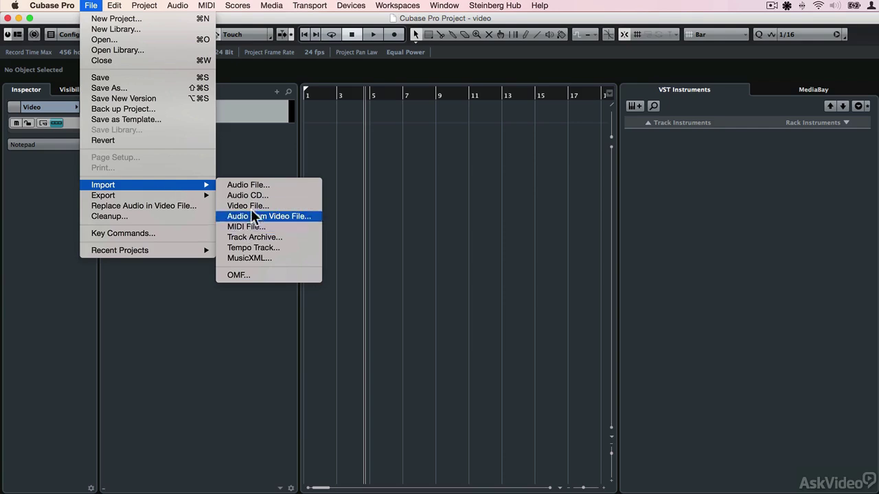
pyautogui.click(269, 206)
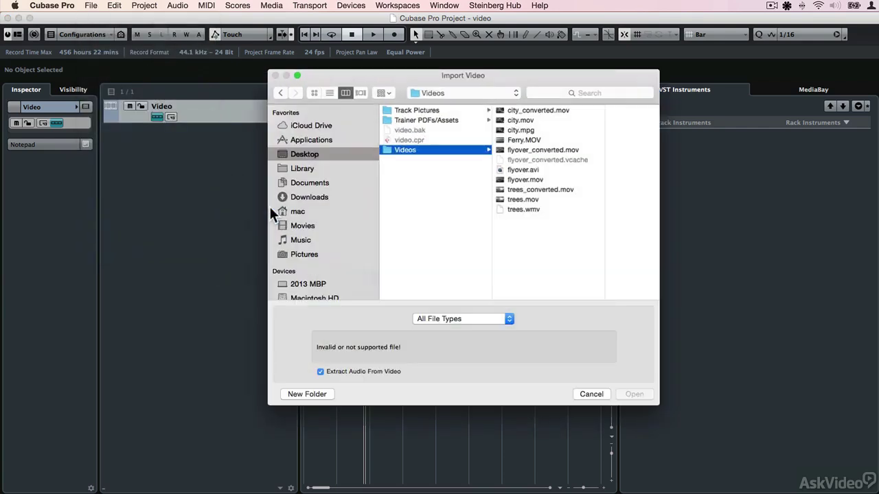
pyautogui.click(533, 148)
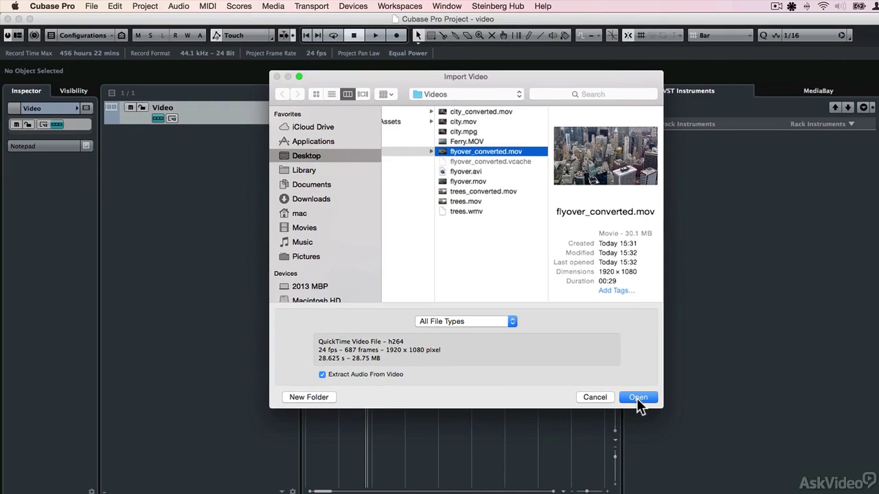
pyautogui.click(637, 398)
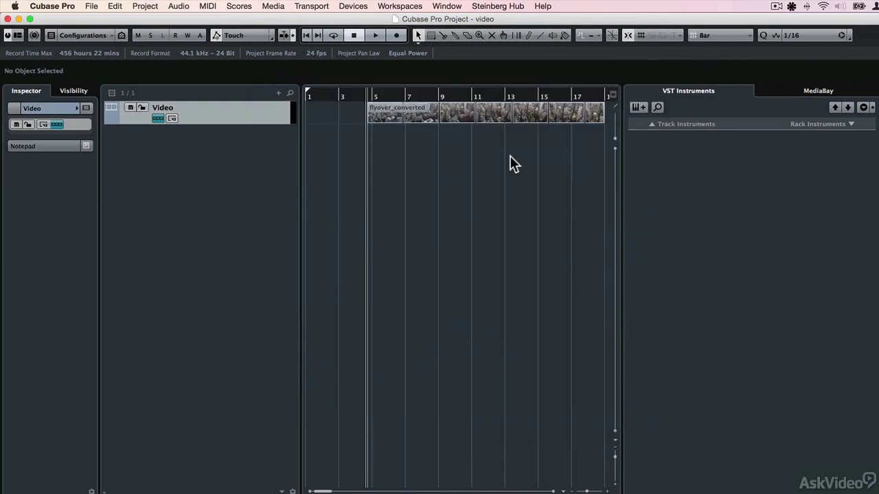
# Step: Turn on Snap and place the flyover_converted clip to start exactly at 3.1.1.0
pyautogui.moveTo(467, 118); pyautogui.dragTo(415, 120)
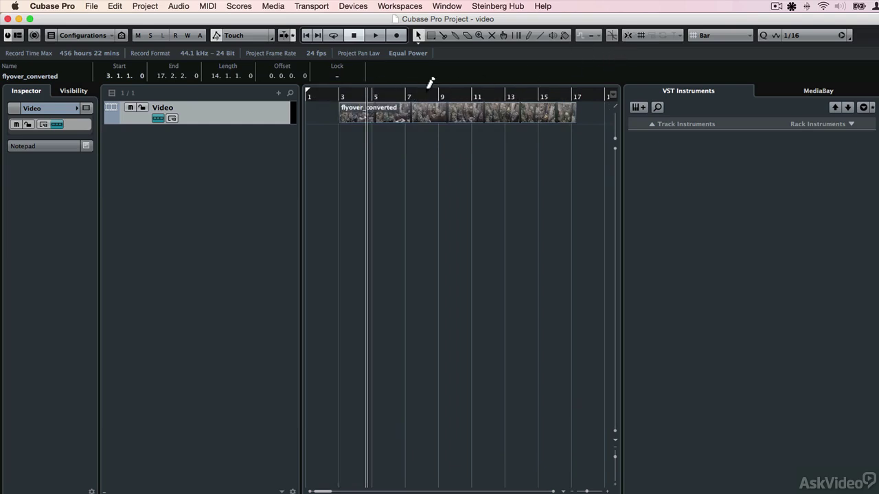
pyautogui.moveTo(412, 114)
pyautogui.mouseDown()
pyautogui.moveTo(444, 117)
pyautogui.moveTo(410, 117)
pyautogui.mouseUp()
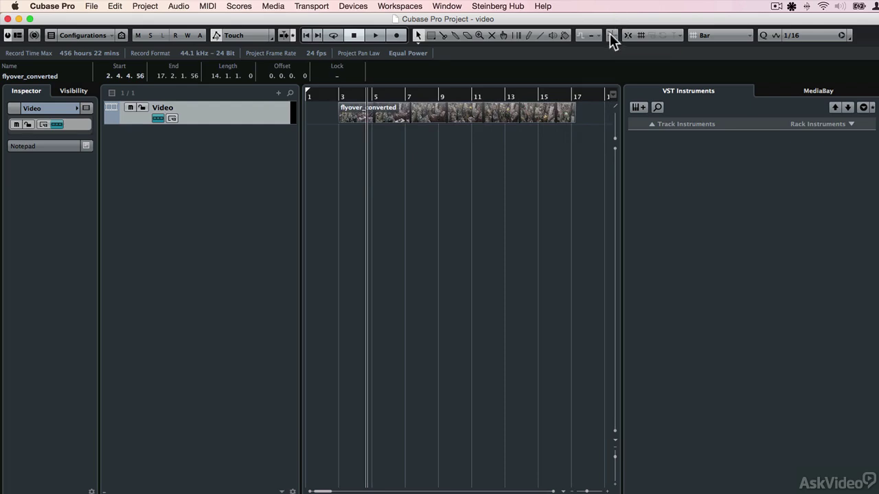
pyautogui.click(628, 34)
pyautogui.moveTo(399, 113); pyautogui.dragTo(398, 113)
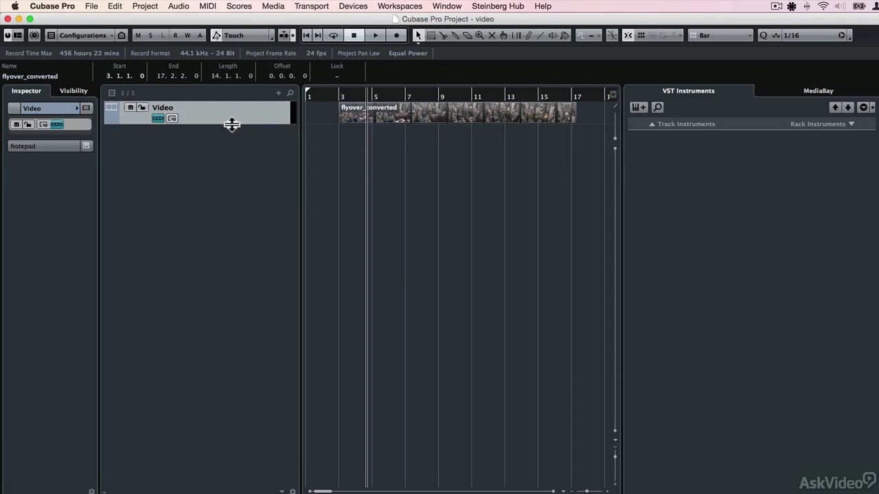
# Step: Make the Video track taller and show frame numbers 0, 162, 324, 486, 648 on the clip
pyautogui.moveTo(231, 124); pyautogui.dragTo(229, 147)
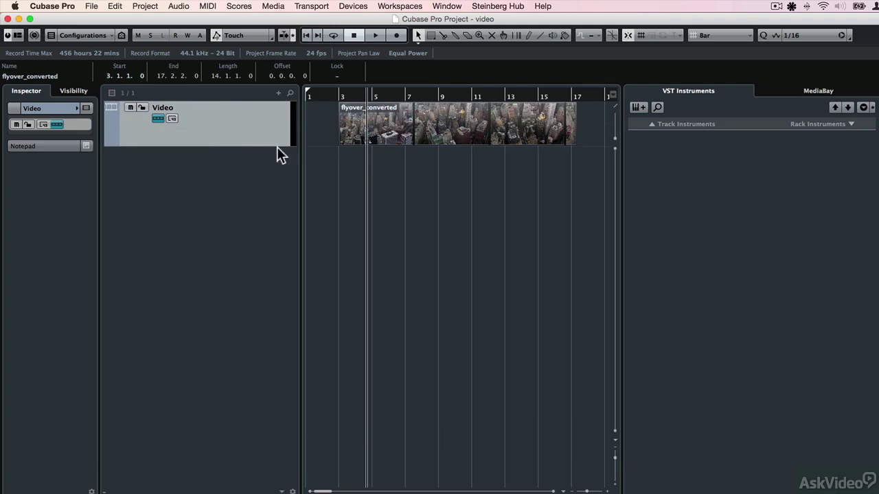
pyautogui.moveTo(248, 146); pyautogui.dragTo(248, 133)
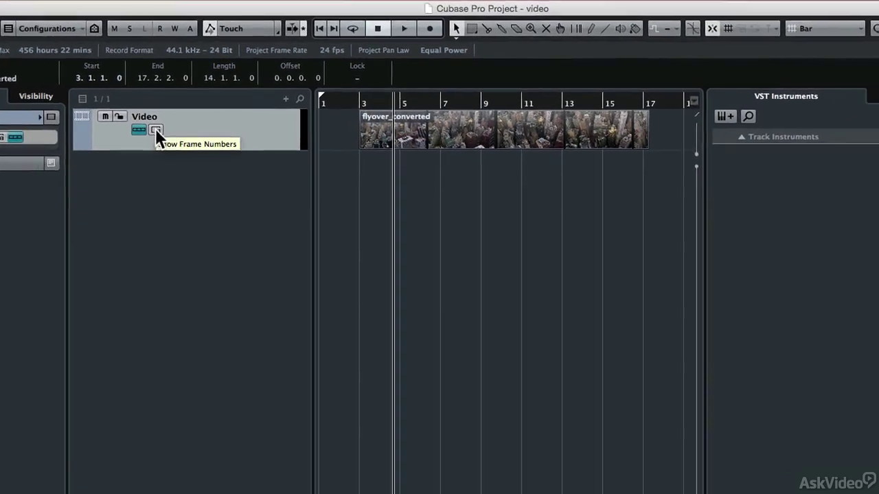
pyautogui.click(146, 134)
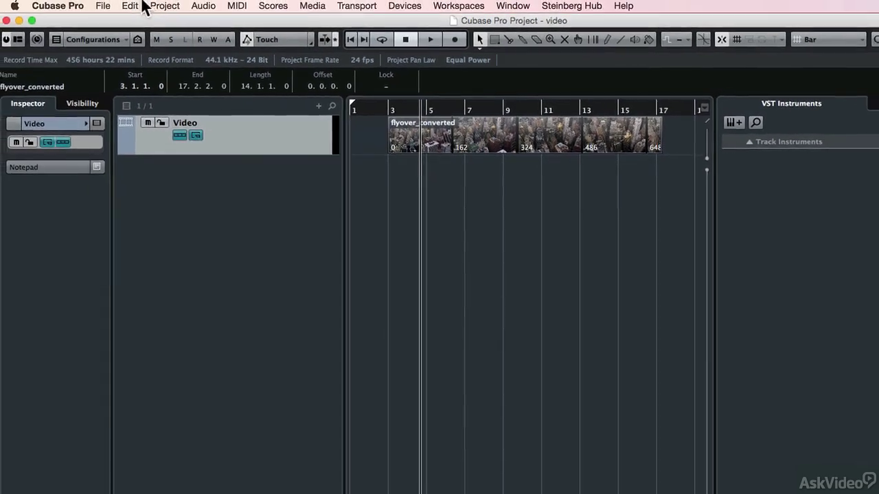
pyautogui.click(165, 7)
pyautogui.moveTo(167, 22)
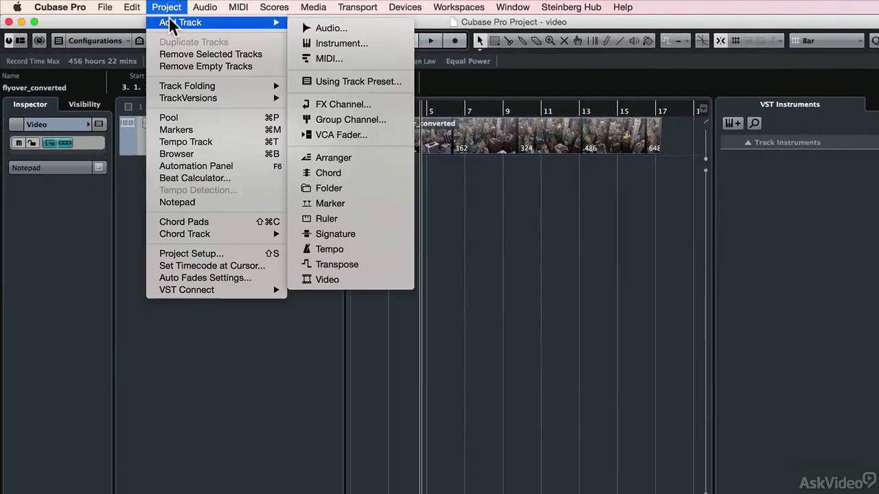
pyautogui.click(328, 280)
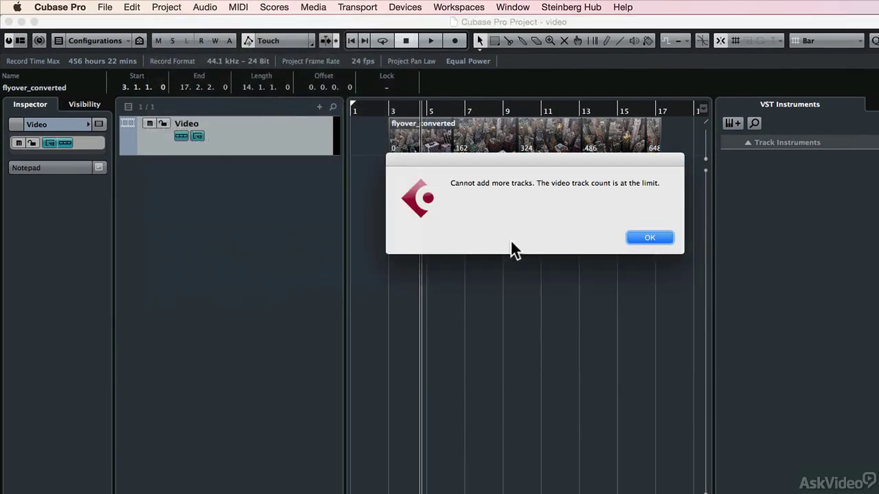
pyautogui.click(645, 237)
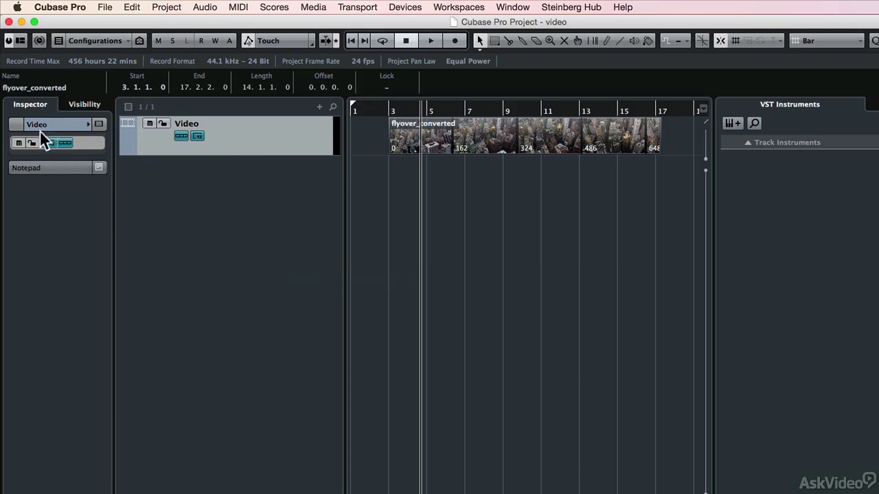
# Step: Preview the footage in the Video Player, close it, then toggle the track's Mute and Lock
pyautogui.click(99, 125)
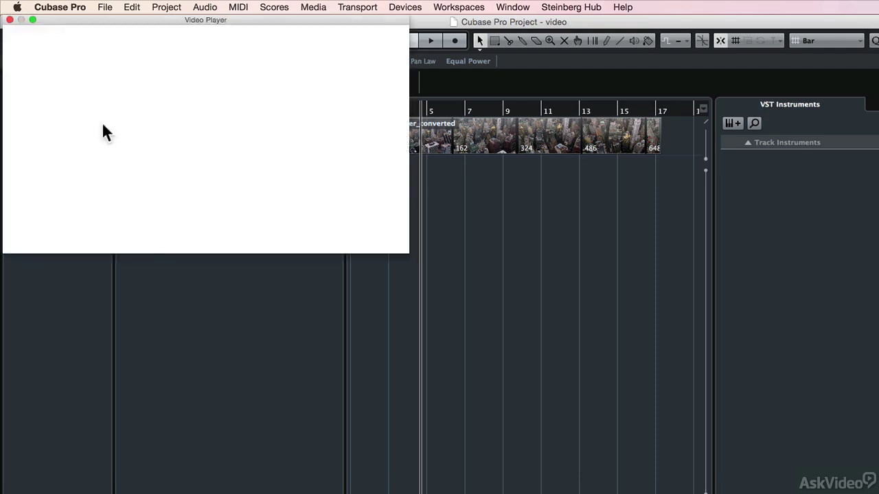
pyautogui.moveTo(83, 21); pyautogui.dragTo(274, 210)
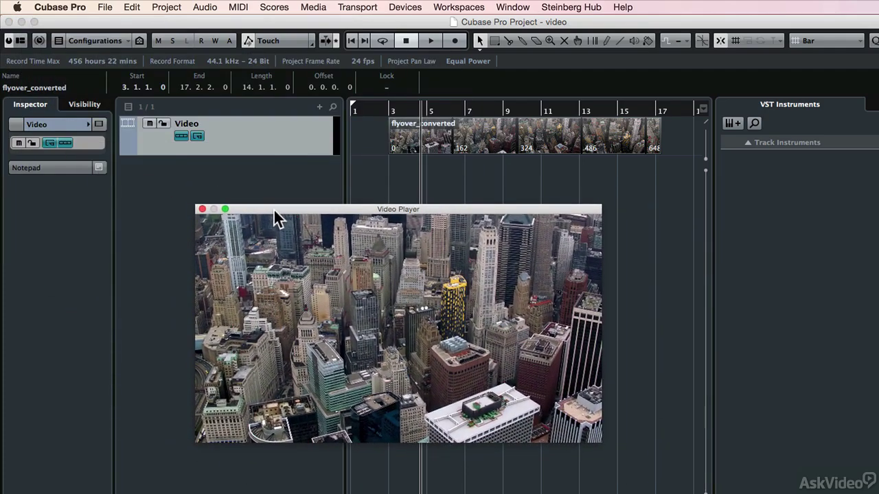
pyautogui.click(202, 209)
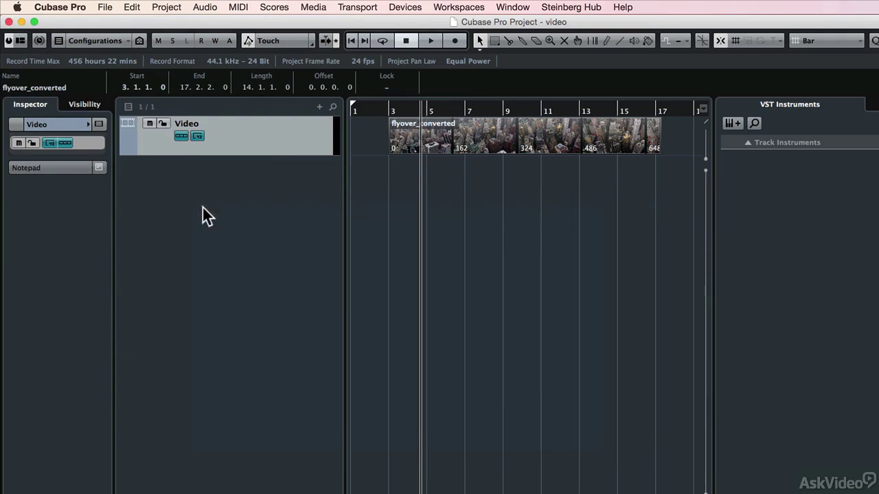
pyautogui.click(18, 142)
pyautogui.click(32, 142)
# Step: Write 'This is the main video.' in the Video track's Notepad
pyautogui.click(31, 168)
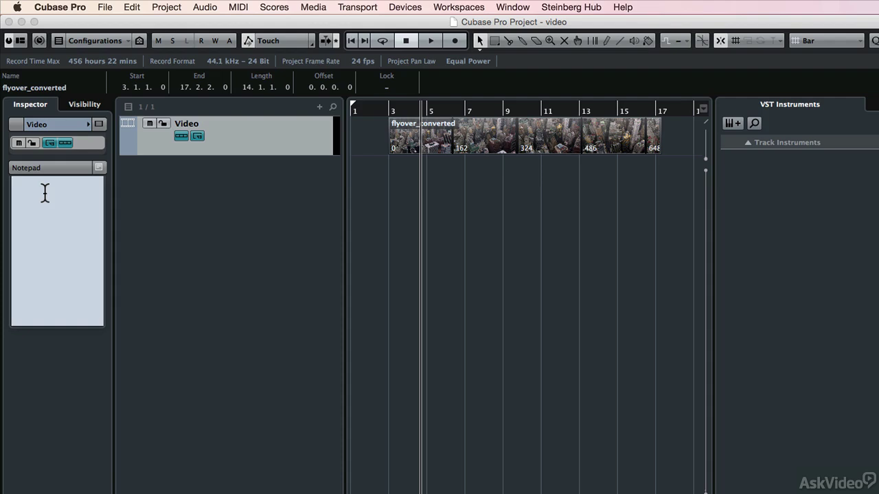
pyautogui.write('This is the main video.')
pyautogui.click(151, 215)
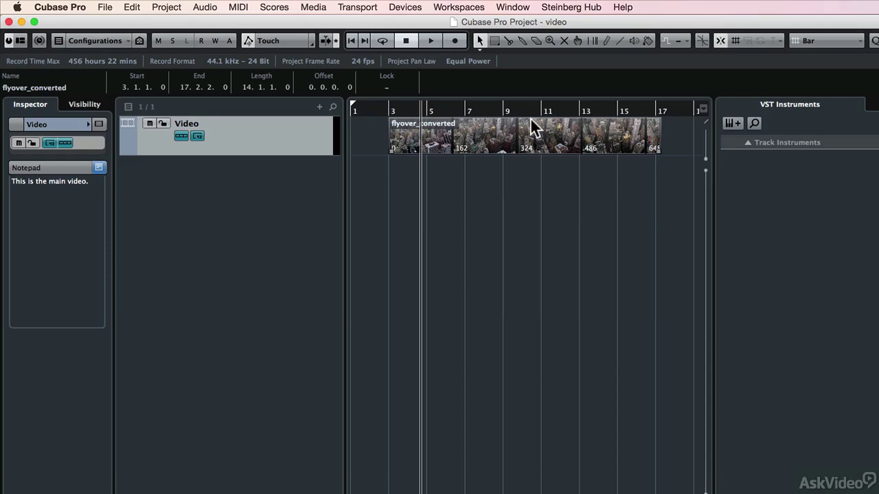
# Step: Open the flyover clip in the Video Player, play it partway, stop, and reposition the window
pyautogui.doubleClick(495, 142)
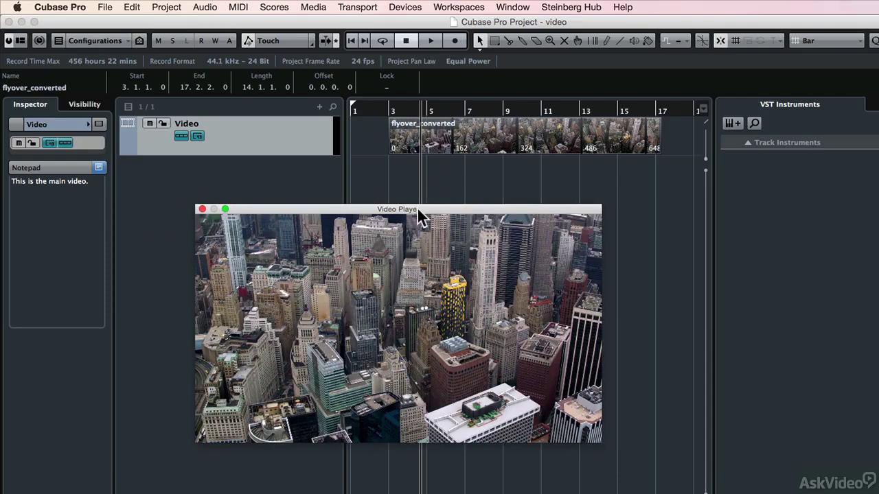
pyautogui.press('space')
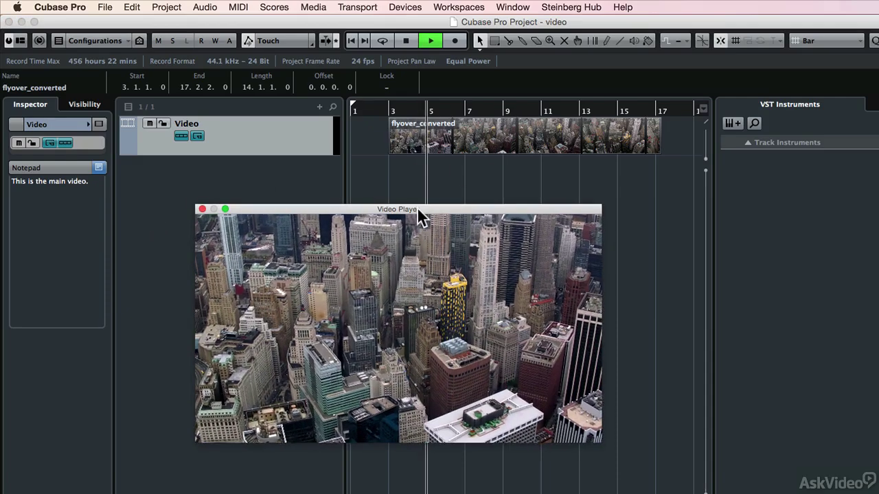
pyautogui.moveTo(400, 208); pyautogui.dragTo(334, 218)
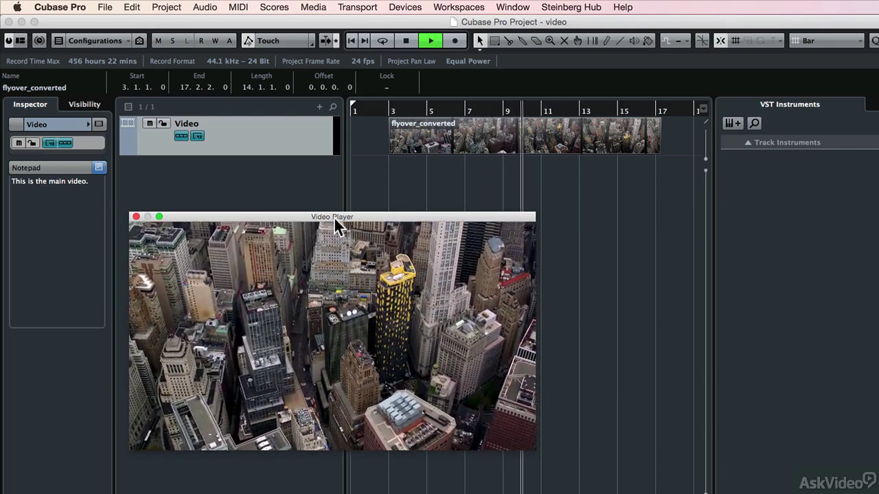
pyautogui.press('space')
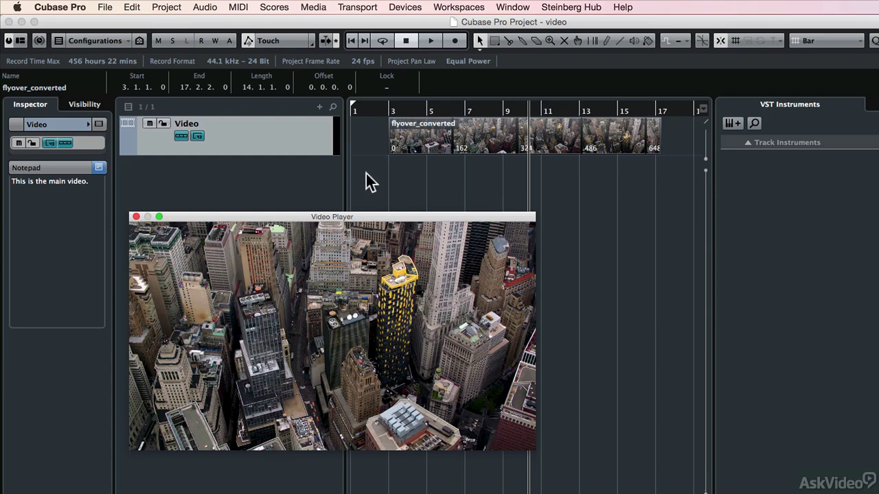
pyautogui.moveTo(292, 215); pyautogui.dragTo(406, 182)
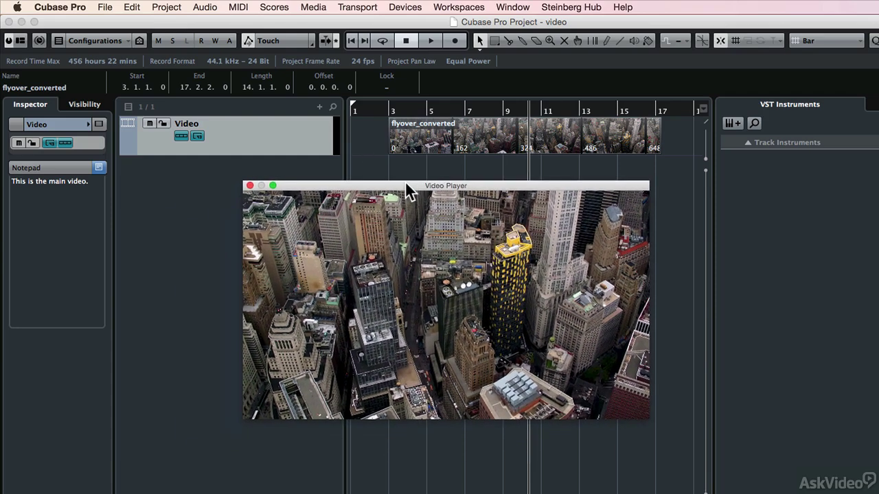